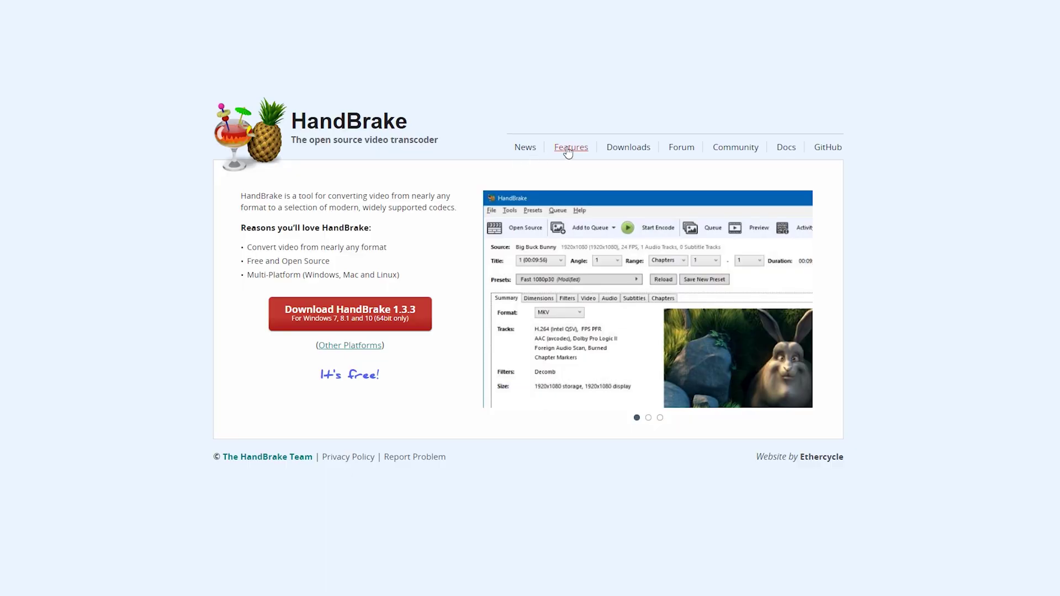
Step: Go to the Features page from the HandBrake.fr navigation bar
left_click(567, 149)
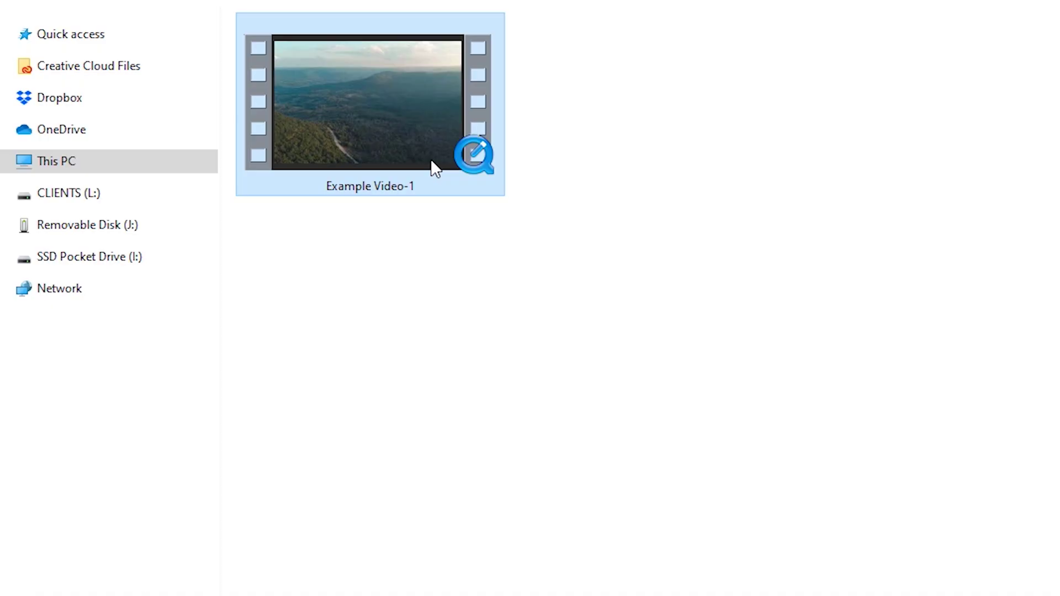
Step: Show the Properties window for the Example Video-1 file
right_click(432, 160)
left_click(492, 553)
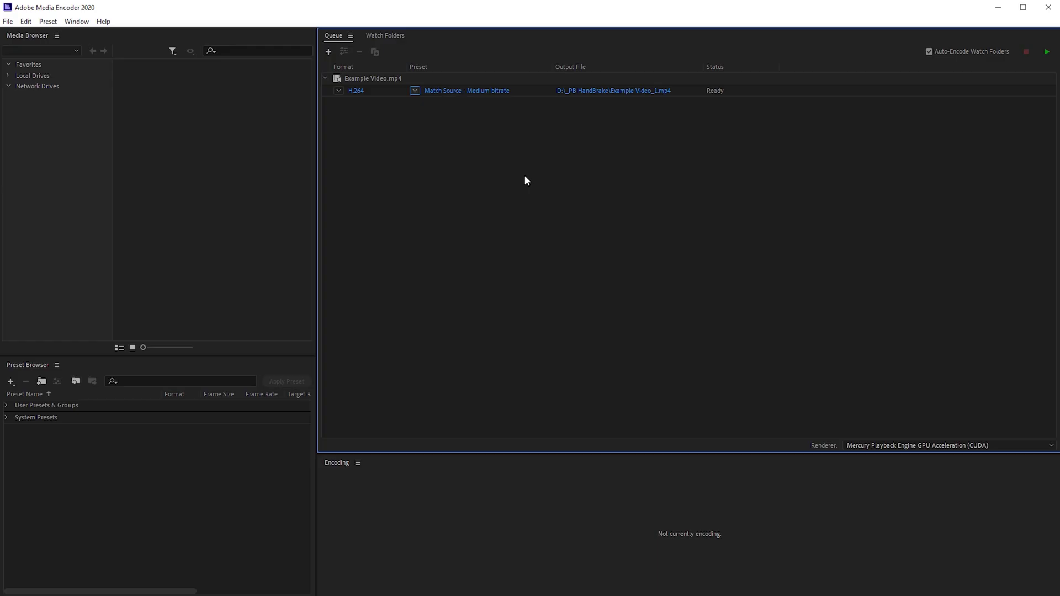
Step: Open Export Settings for the queued Example Video.mp4 and scroll down to Bitrate Settings
left_click(415, 91)
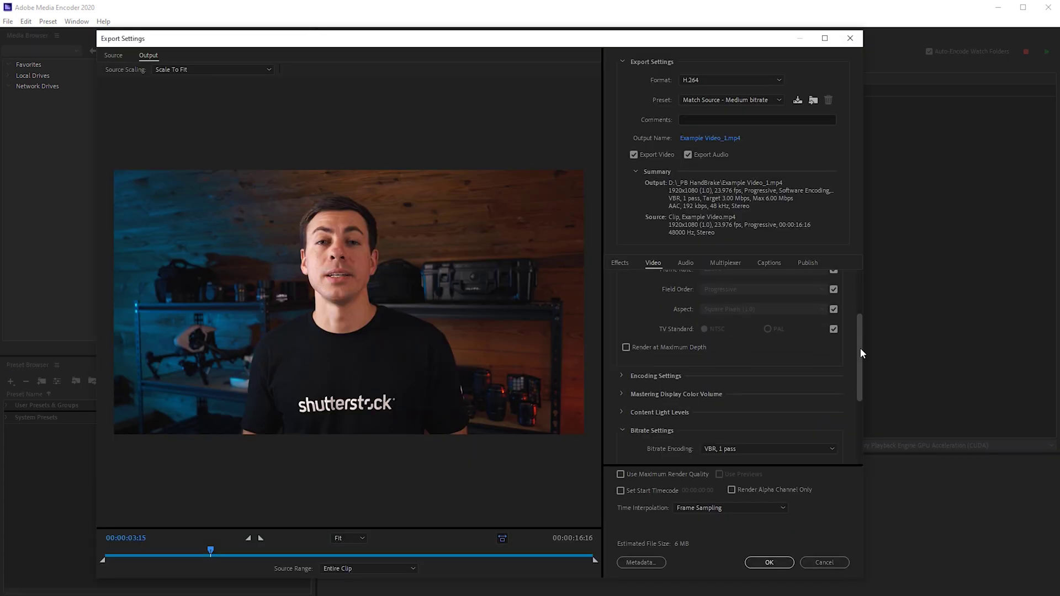
left_click_drag(860, 348, 860, 381)
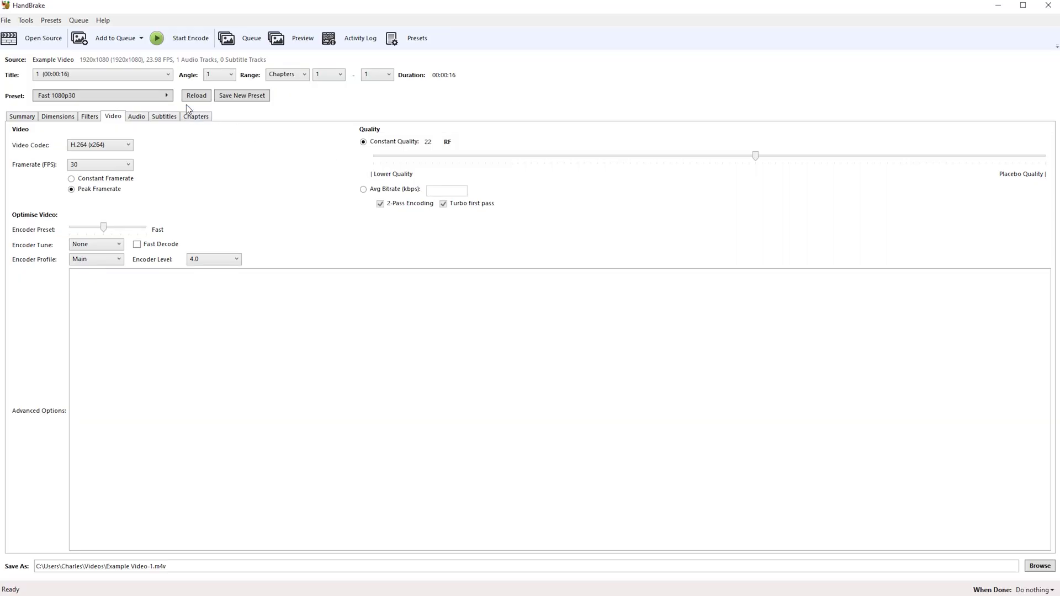
Step: Browse HandBrake's built-in encoding presets in the Preset dropdown
left_click(169, 99)
mouse_move(246, 98)
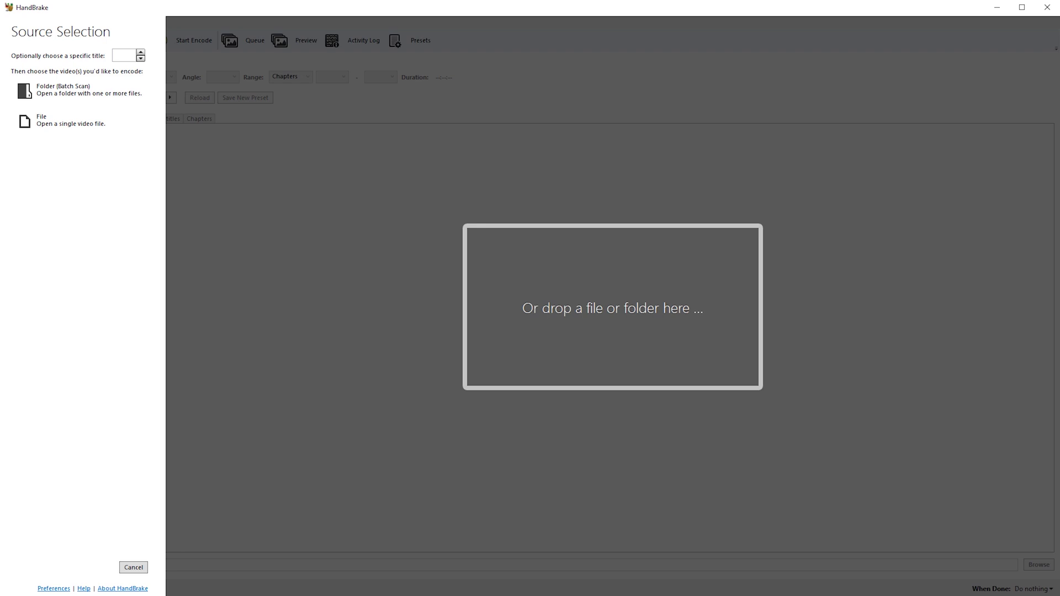
Step: Drop Example Video onto the drop zone as the source, leaving the preset on Fast 1080p30
left_click_drag(552, 341, 553, 345)
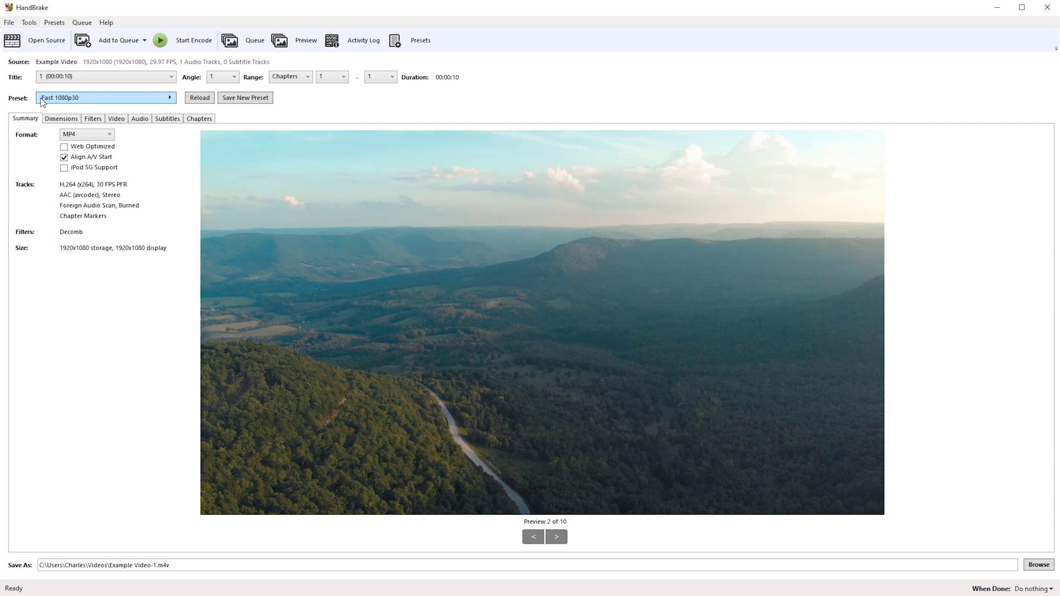
left_click(70, 102)
mouse_move(246, 104)
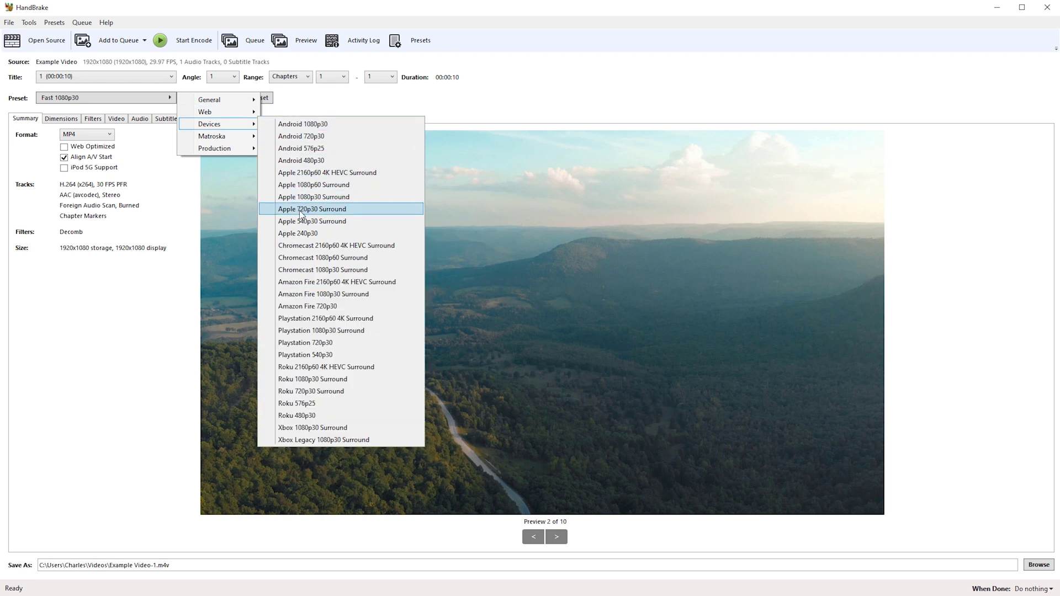
key("Escape")
key("Escape")
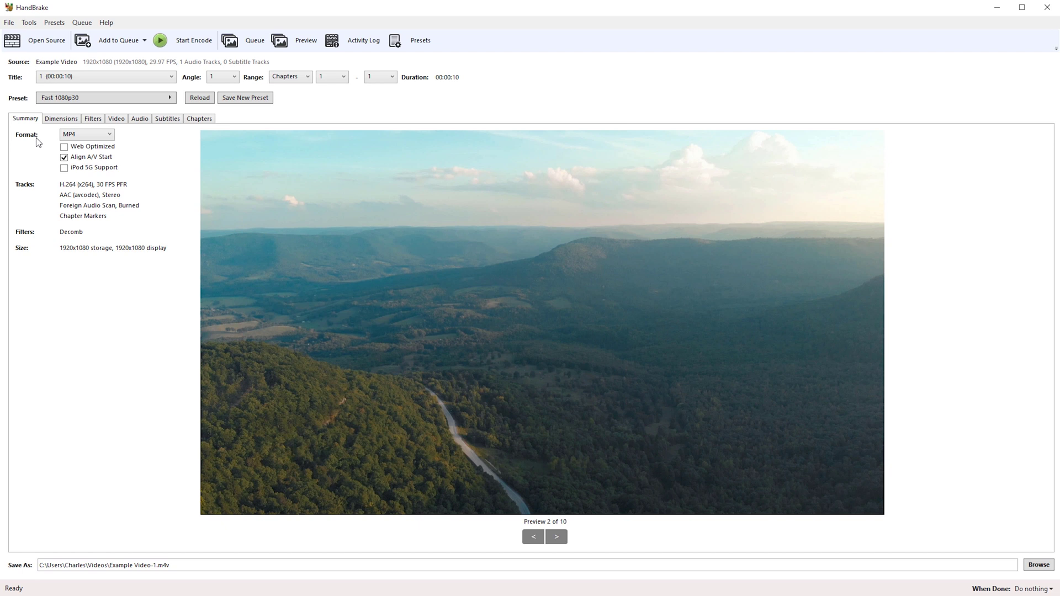
left_click(107, 136)
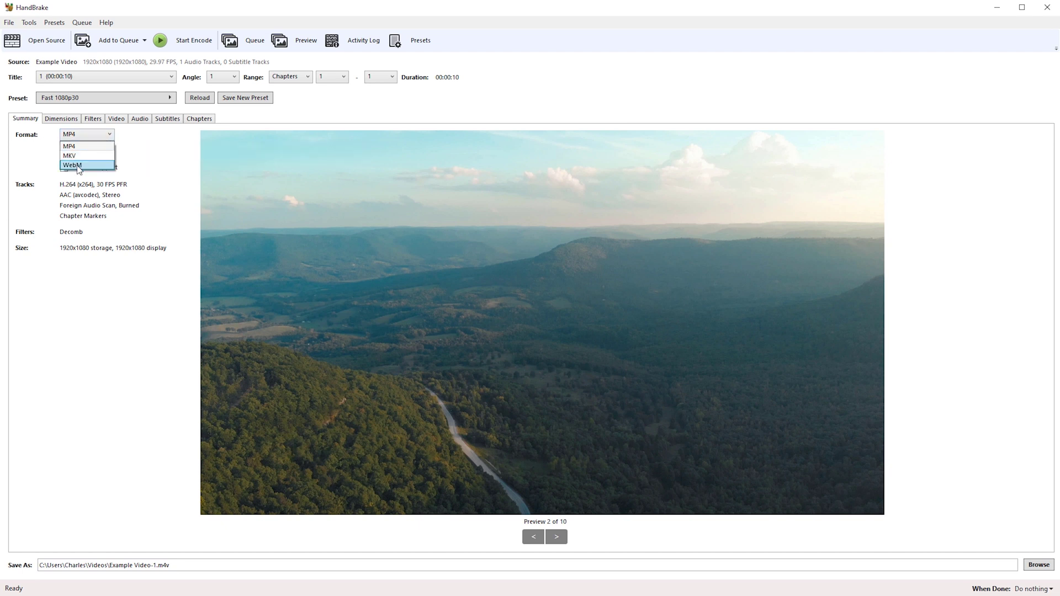
left_click(84, 148)
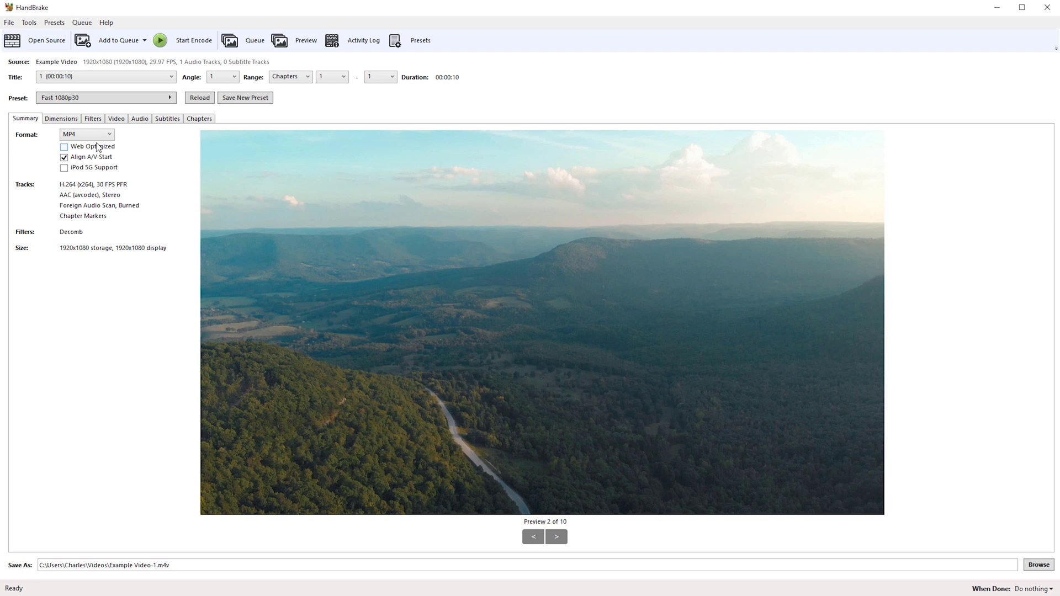
Step: On the Video tab, keep H.264 (x264) as the video codec
left_click(116, 121)
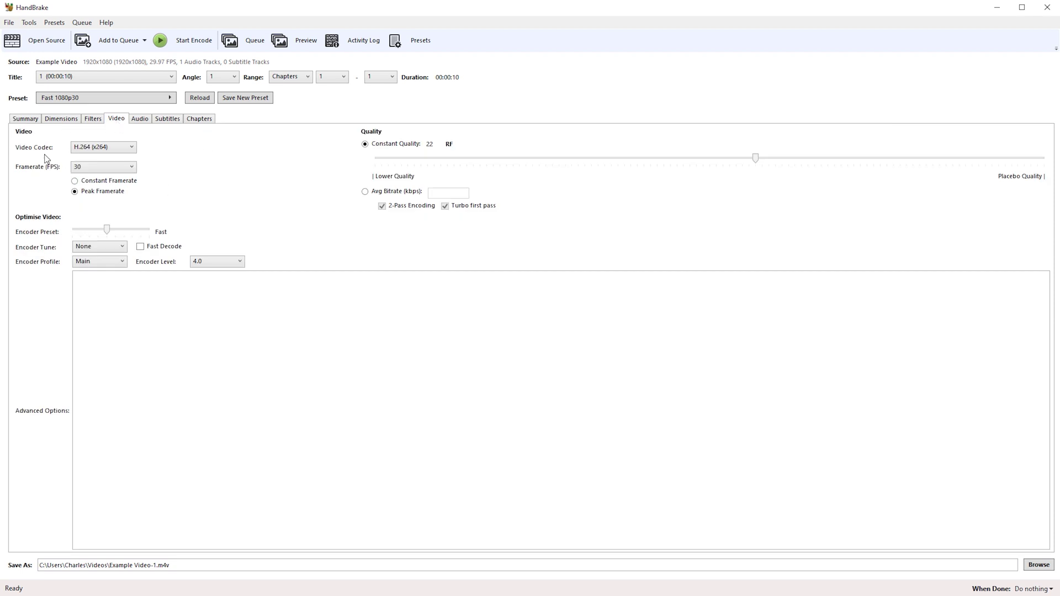
left_click(94, 150)
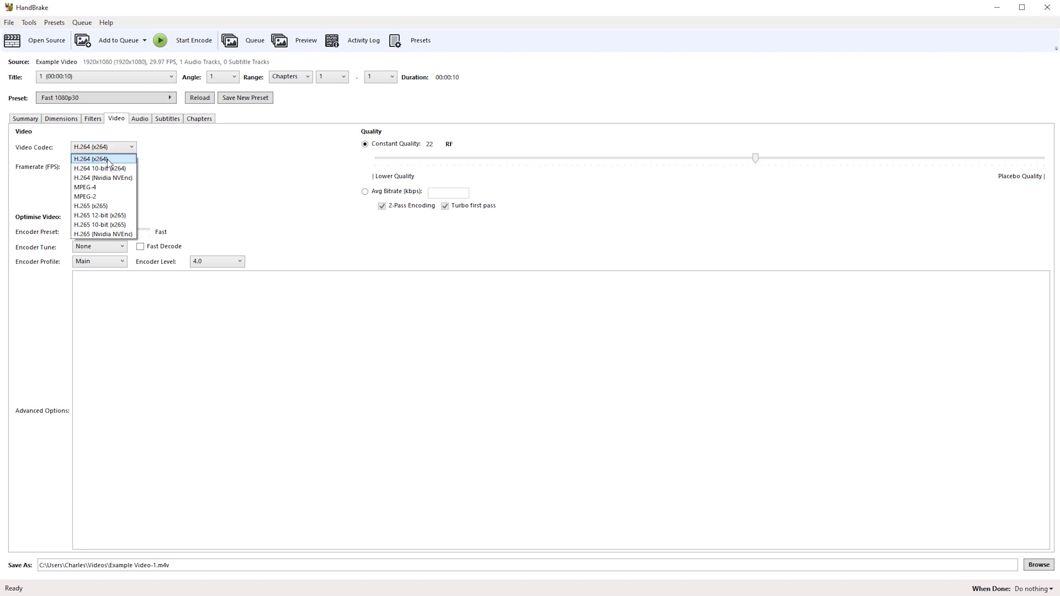
left_click(108, 161)
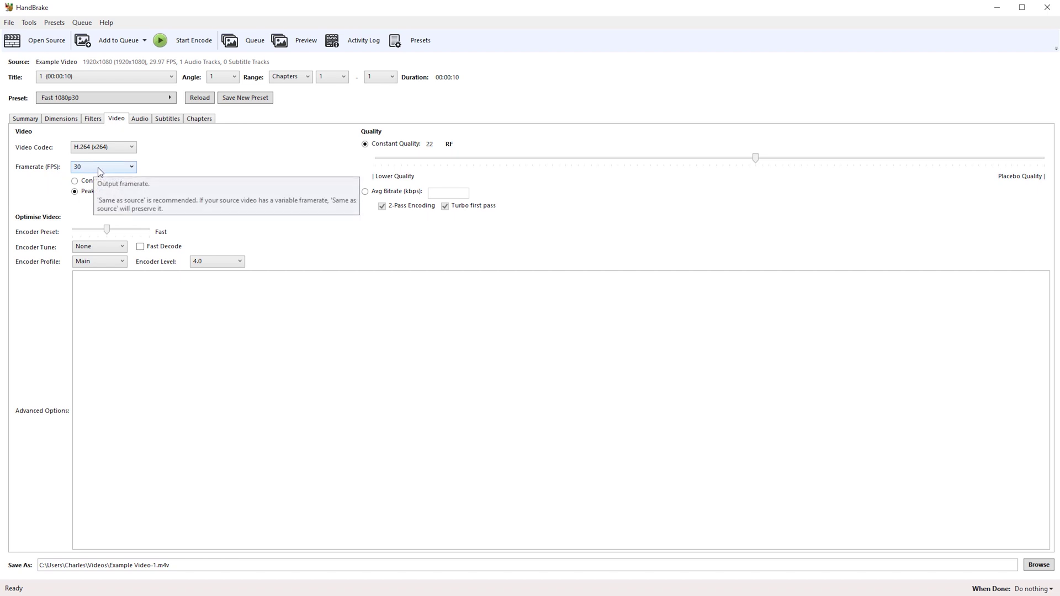
Step: Set the framerate to Same as source with Constant Framerate
left_click(97, 167)
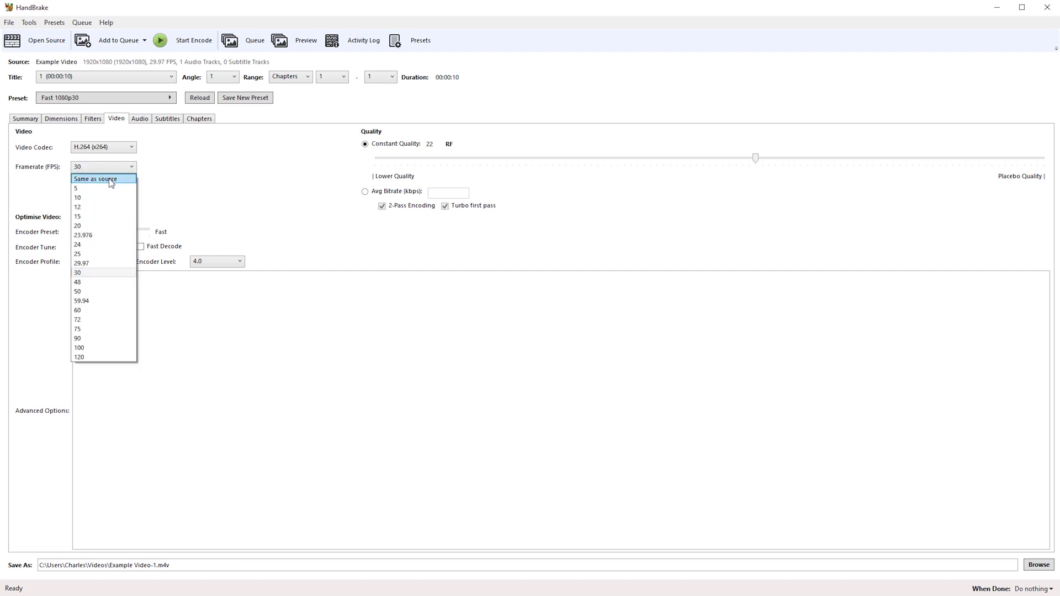
left_click(111, 180)
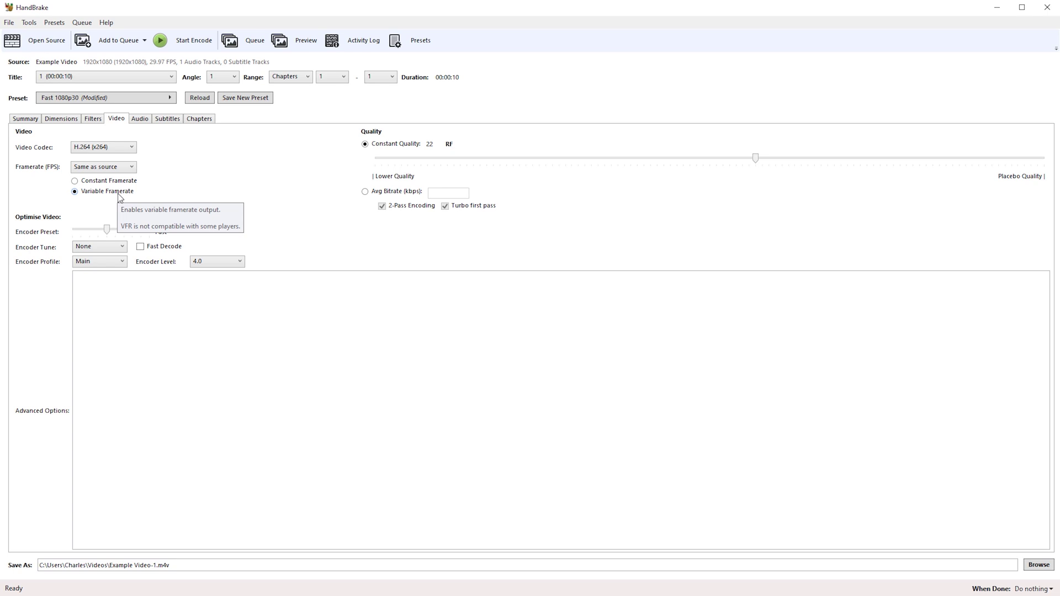
left_click(75, 181)
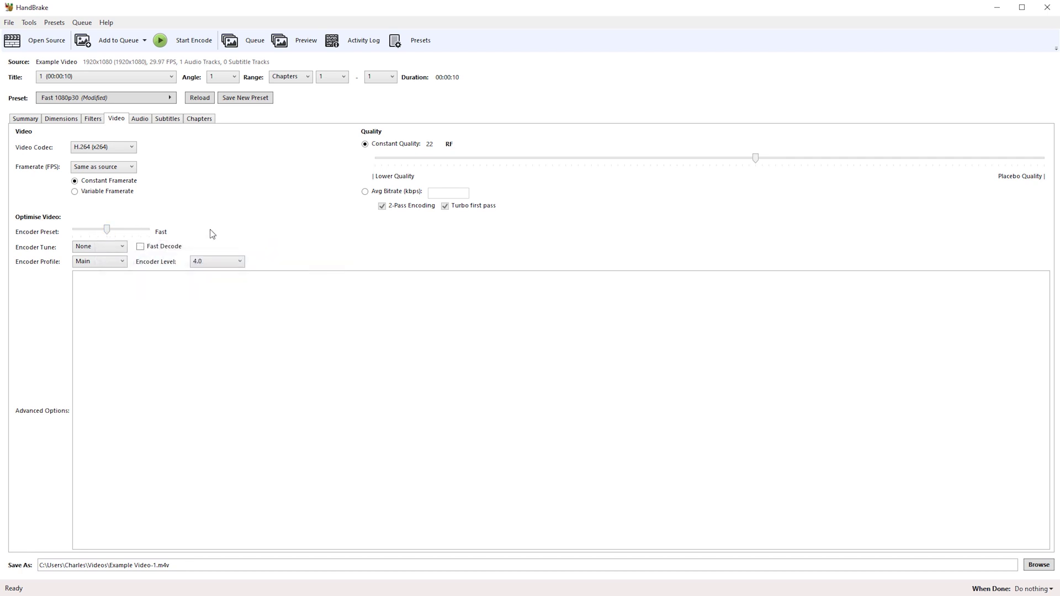
Step: Slide the x264 encoder preset from Fast all the way to VerySlow
left_click(121, 234)
left_click_drag(121, 234, 141, 237)
mouse_move(148, 237)
left_click_drag(757, 159, 957, 161)
left_click_drag(970, 159, 1047, 161)
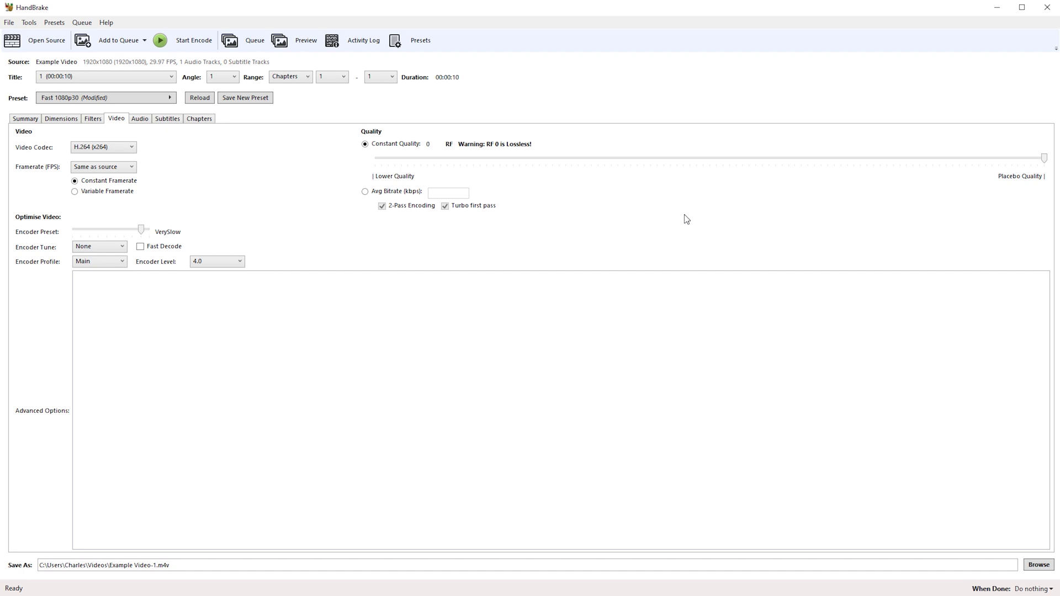
left_click_drag(1044, 158, 430, 162)
left_click_drag(423, 162, 757, 177)
Step: Set the AAC audio bitrate to 320 and save the output to D:\_PB HandBrake\Exports
left_click(140, 120)
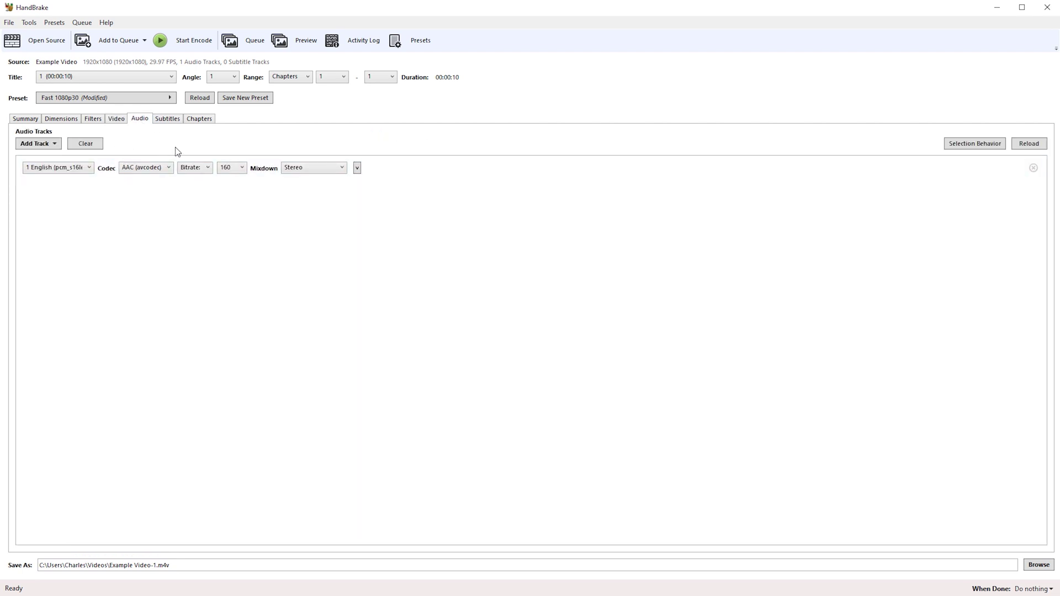
left_click(243, 168)
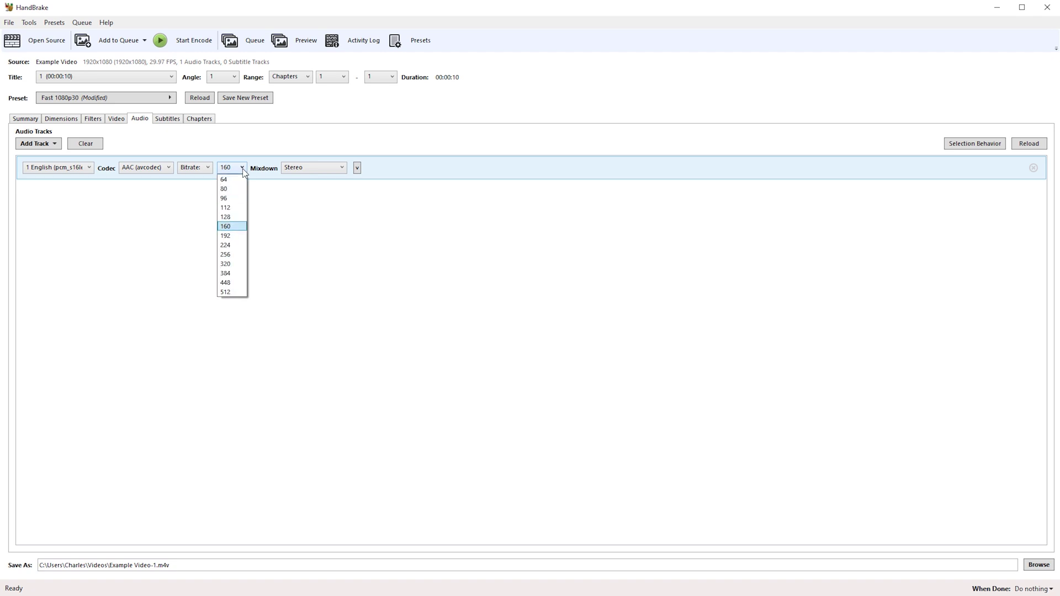
left_click(233, 263)
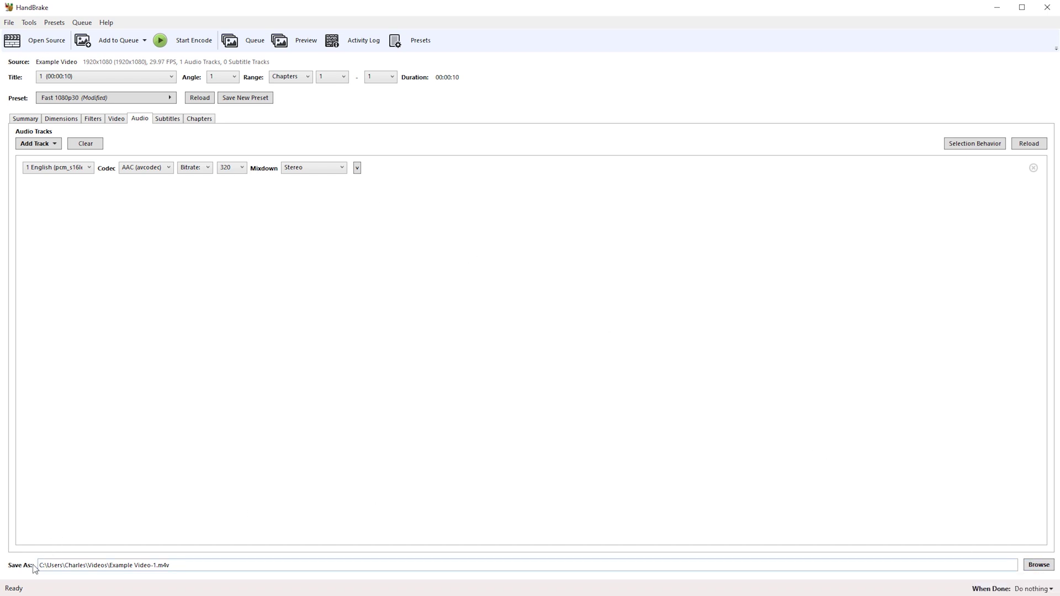
left_click(1036, 565)
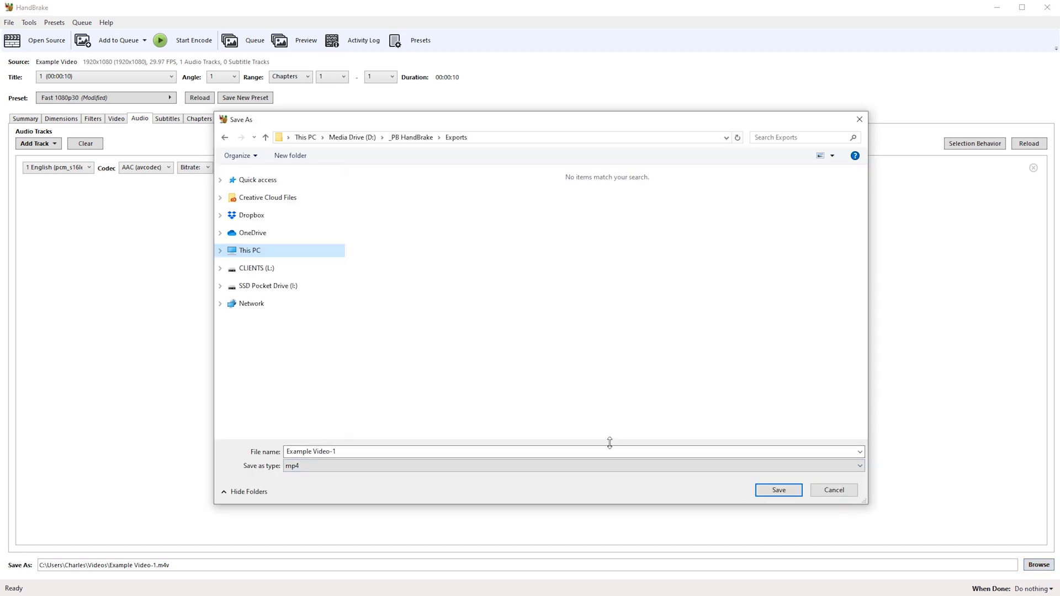
left_click(761, 489)
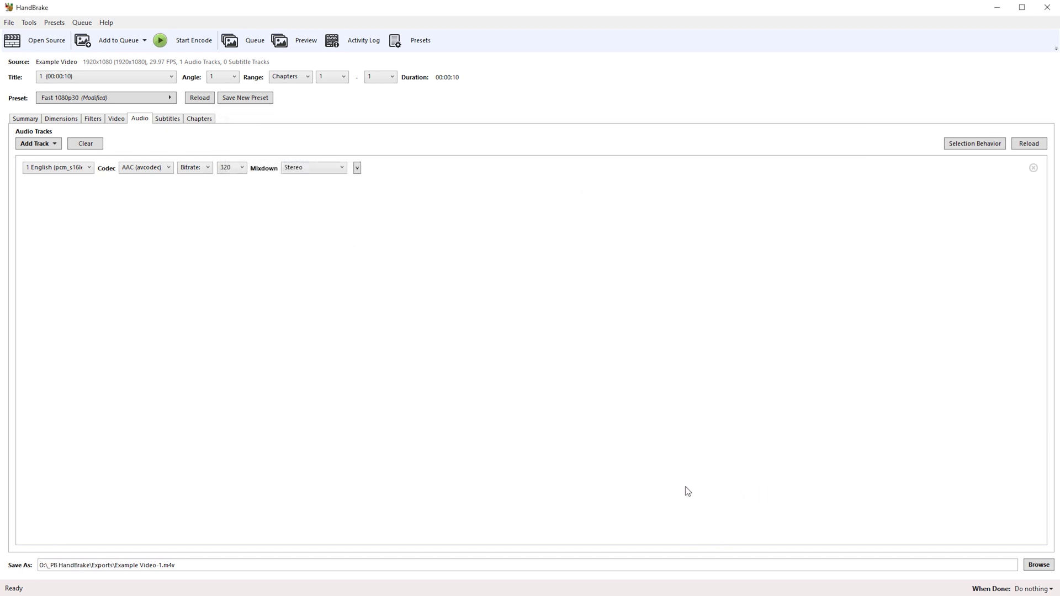
Step: Encode Example Video-1.m4v, then bring up the Source Selection panel again
left_click(182, 43)
left_click(36, 42)
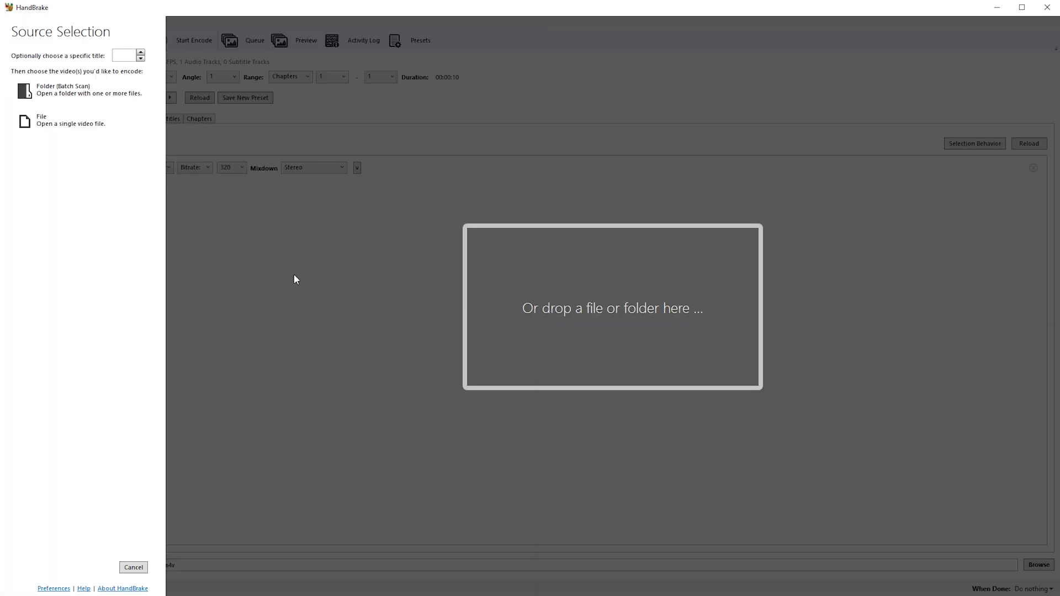
Step: Switch to File Explorer to show the 3.65 MB Example Video-1 in the Exports folder
key("alt+Tab")
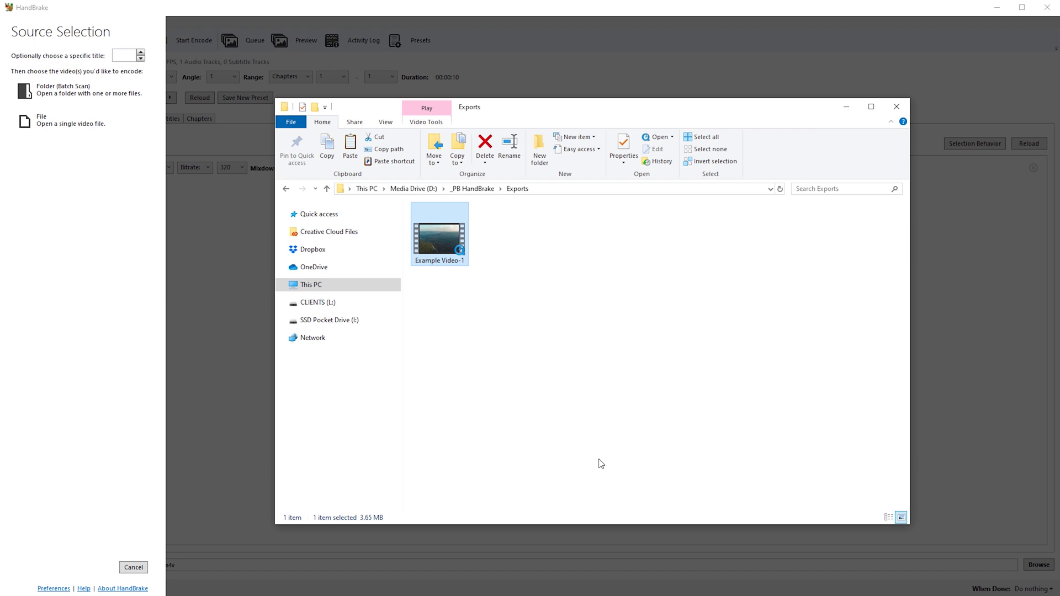